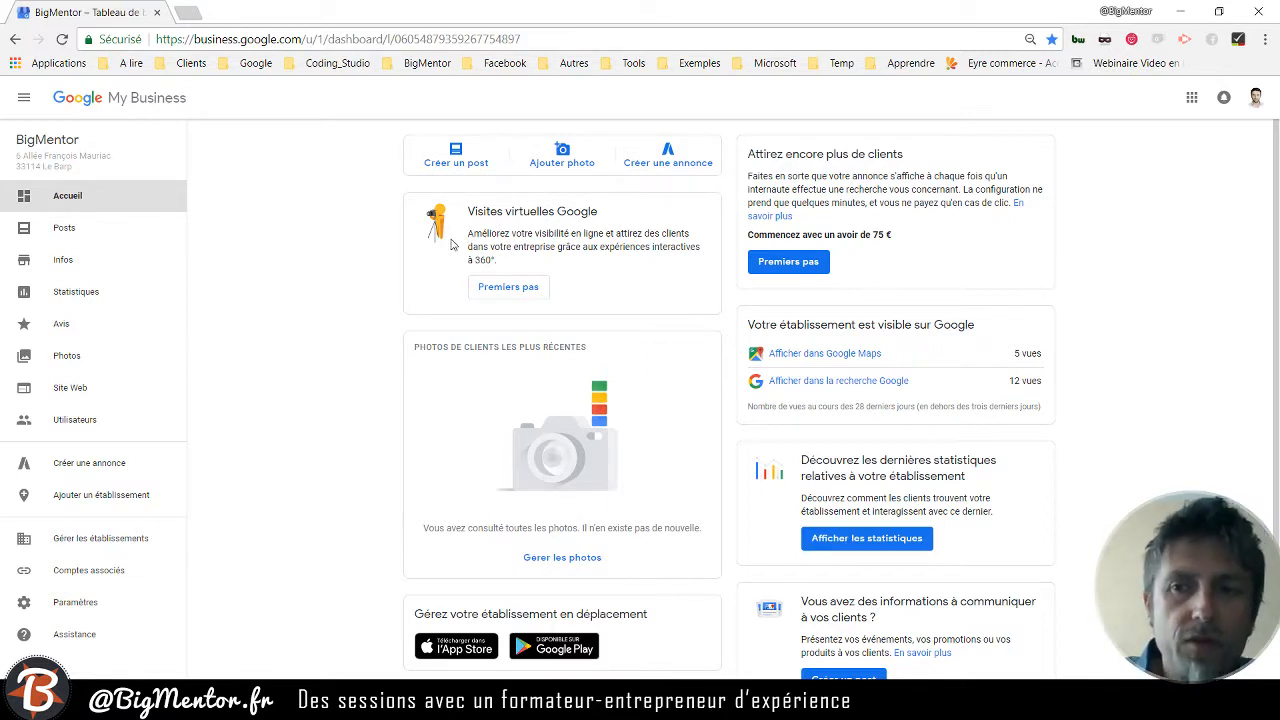
Step: Open the address and service-area details of the BigMentor business listing
click(71, 268)
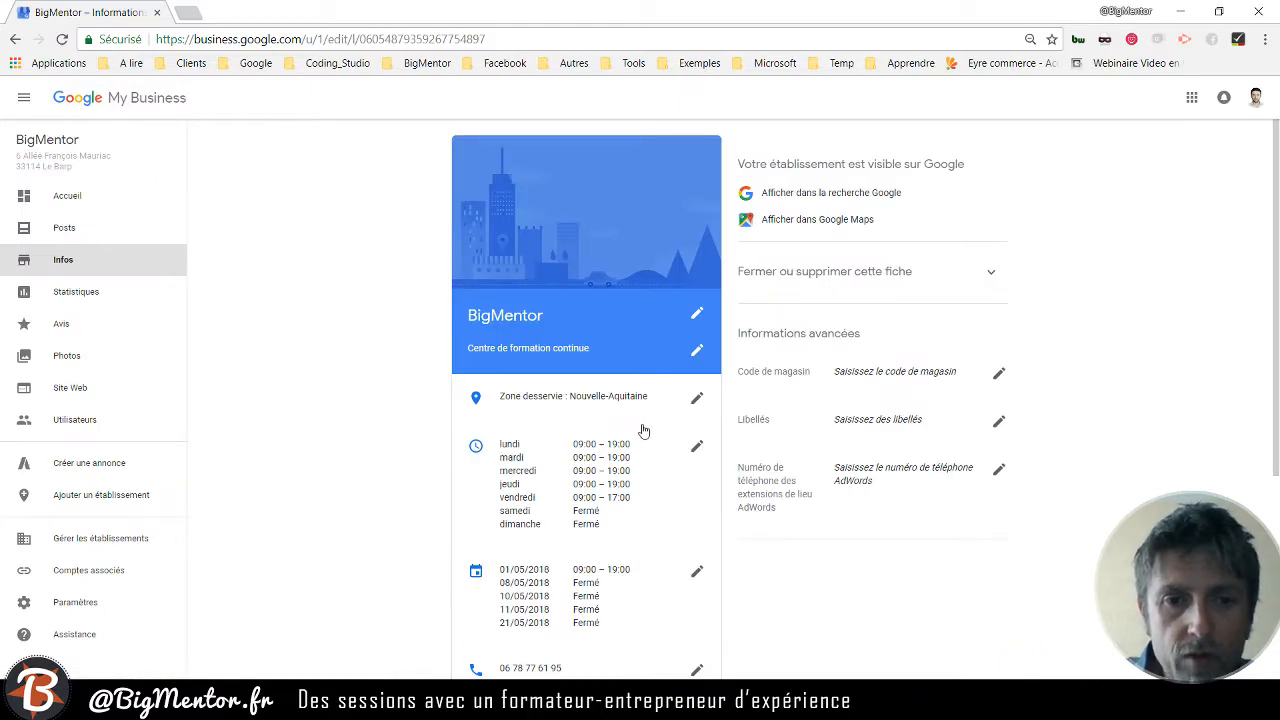
click(695, 400)
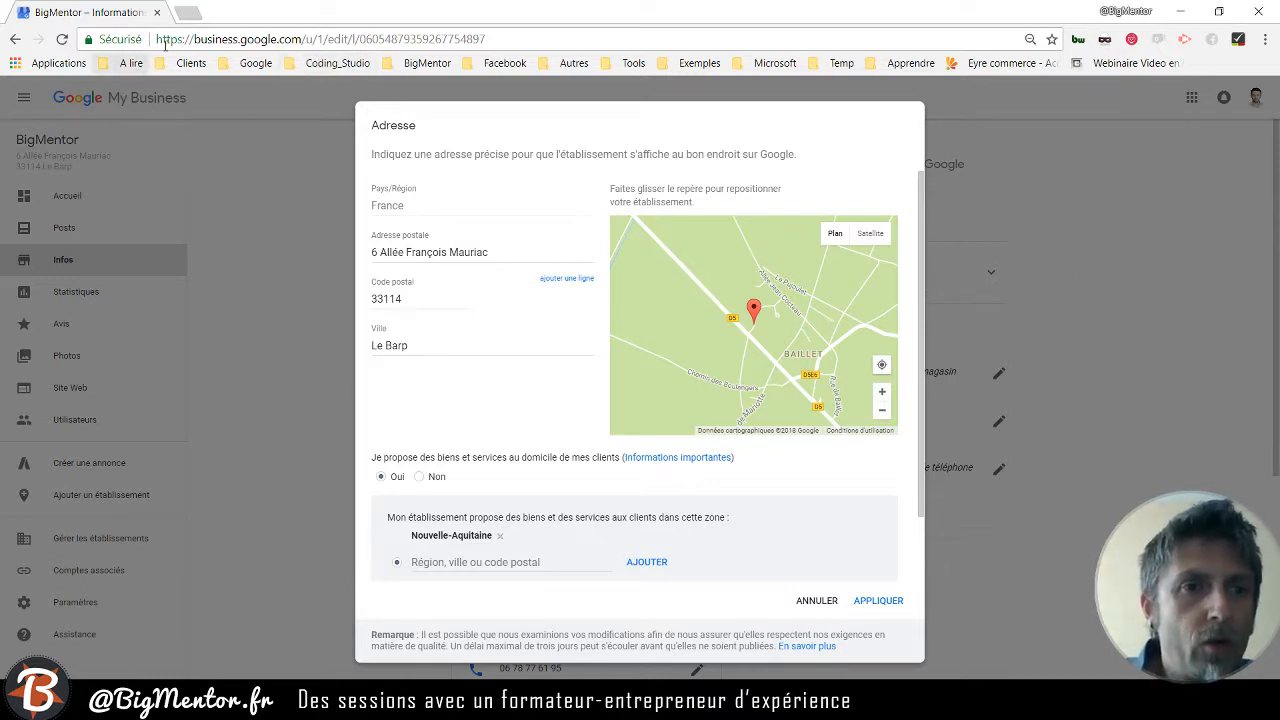
Step: Open the bookmarked Google Places API page "Identifiants de lieu" in a new tab and go to its place ID finder map
key(ctrl+t)
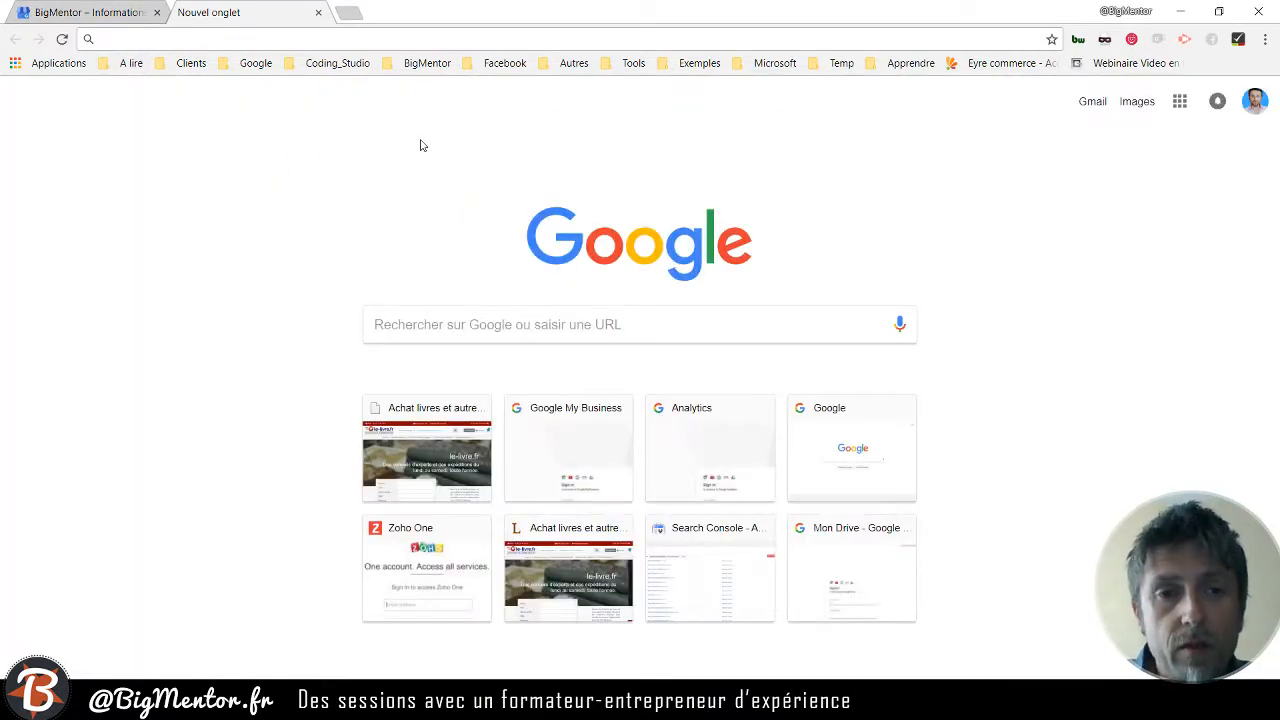
click(255, 63)
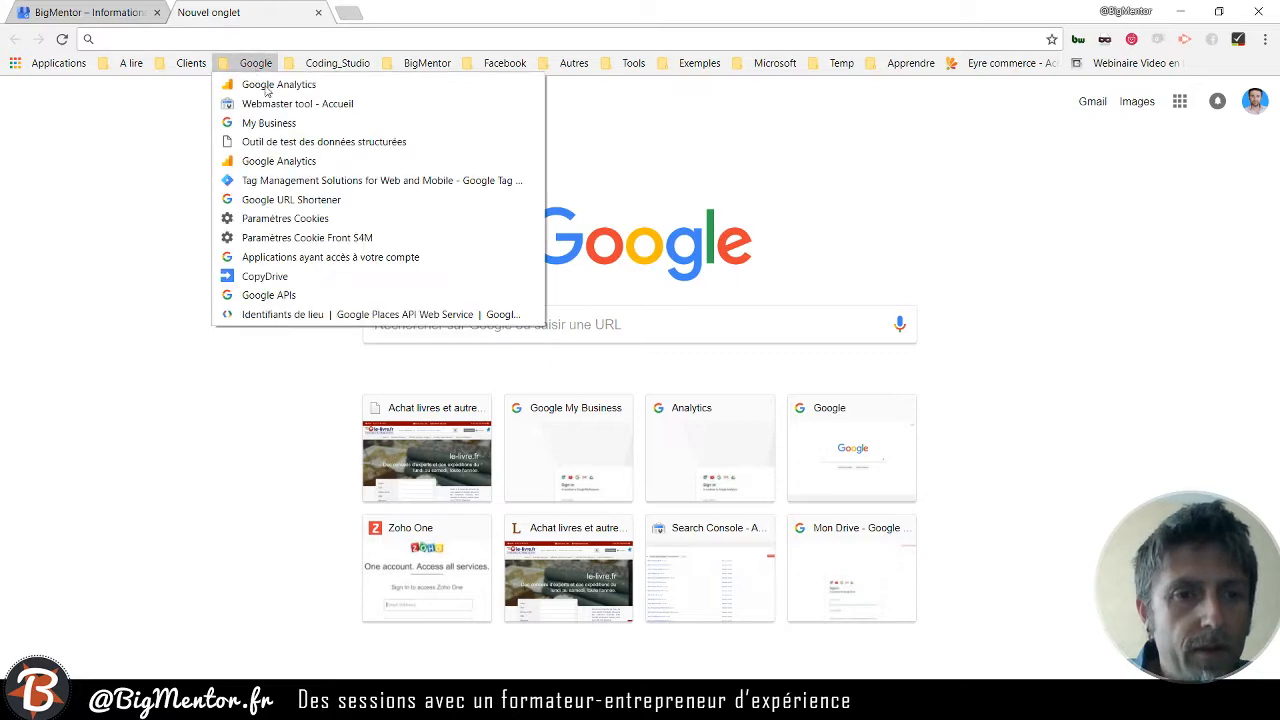
click(308, 316)
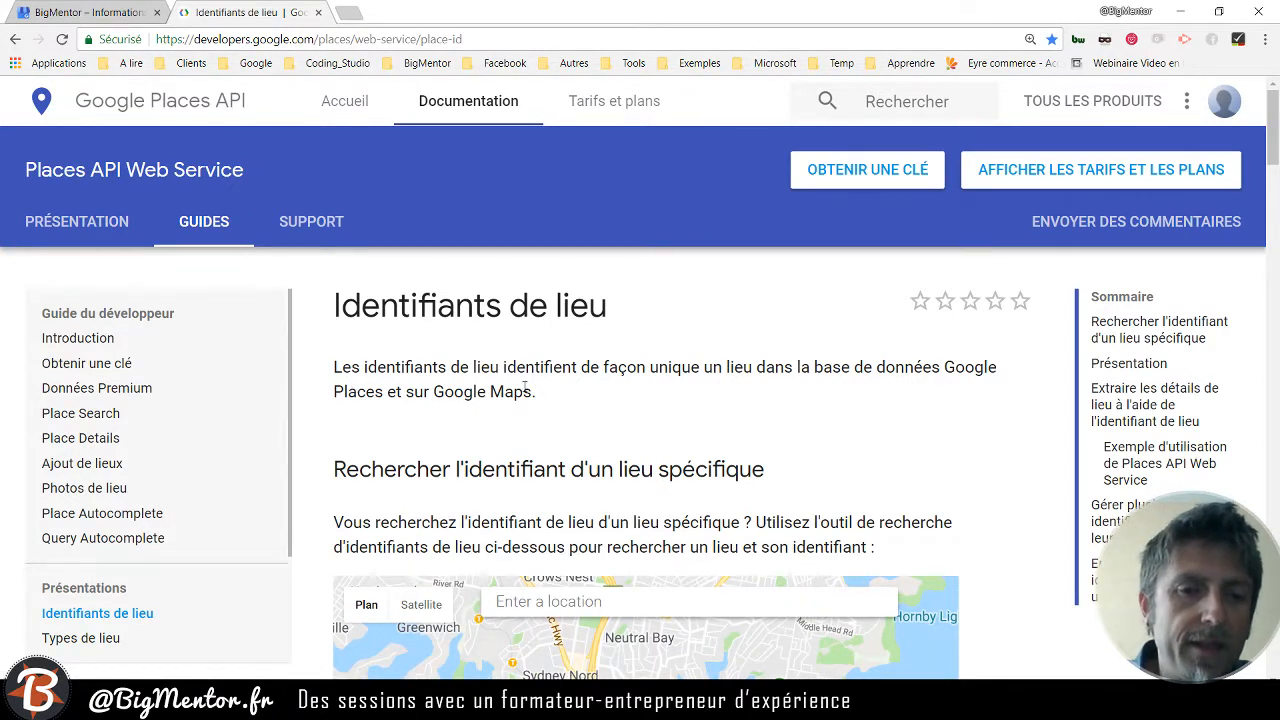
scroll(666, 374, down, 1)
scroll(666, 374, down, 1)
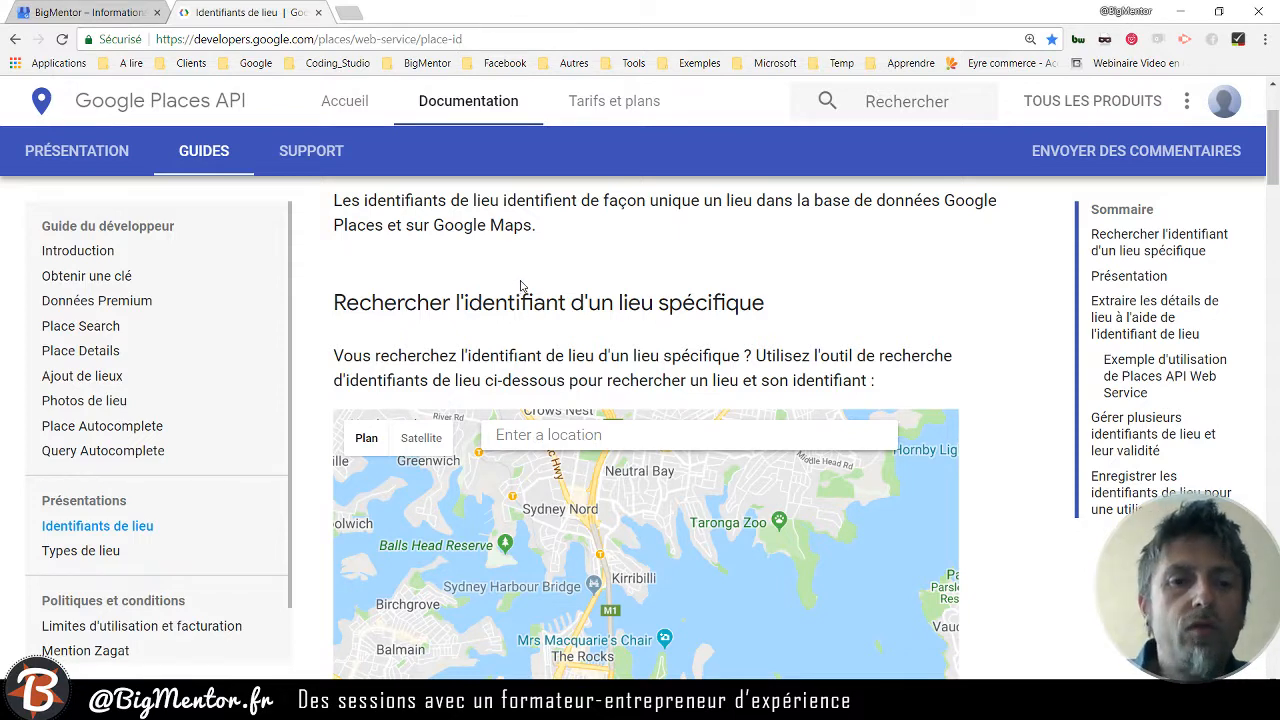
scroll(520, 287, up, 3)
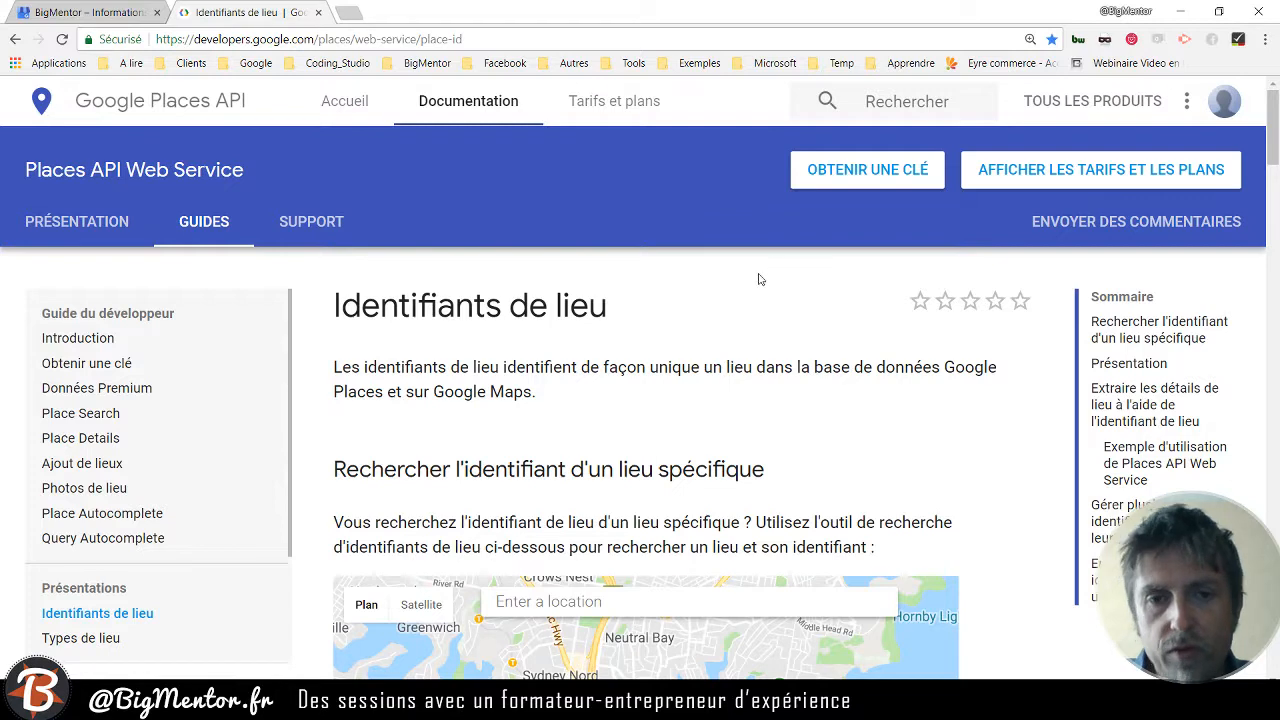
scroll(752, 288, down, 1)
scroll(752, 285, down, 1)
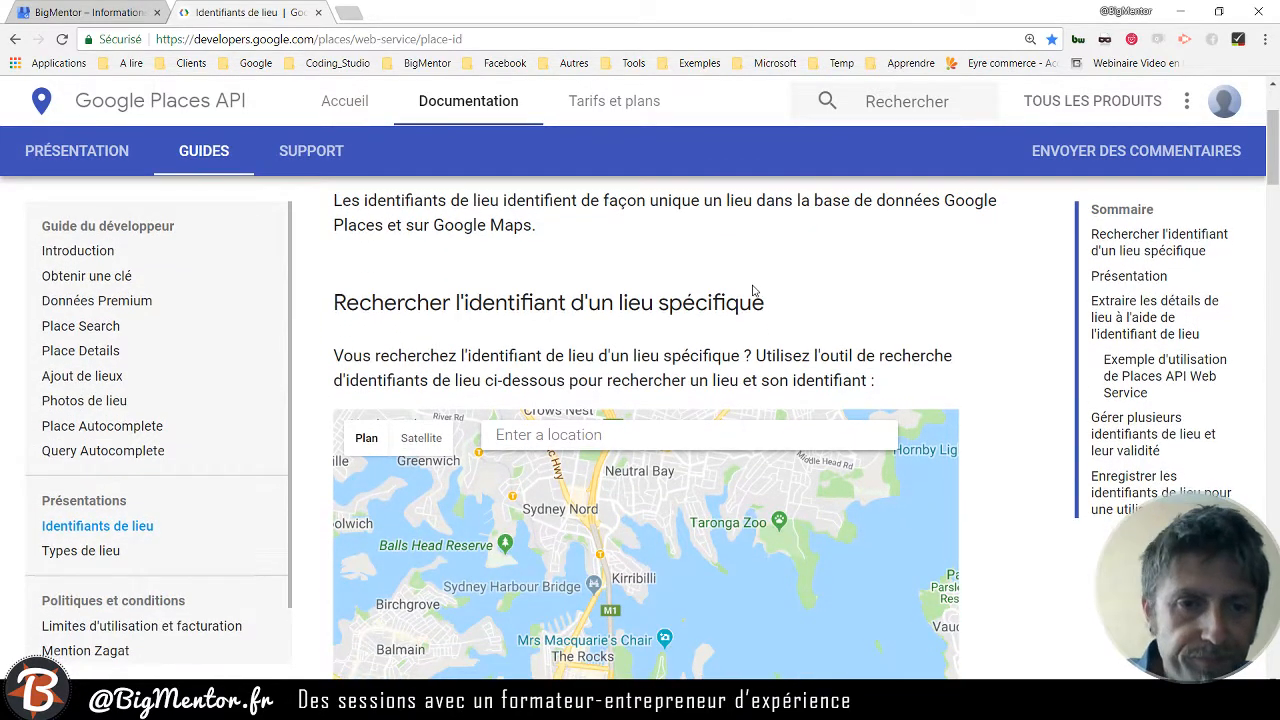
scroll(755, 290, down, 1)
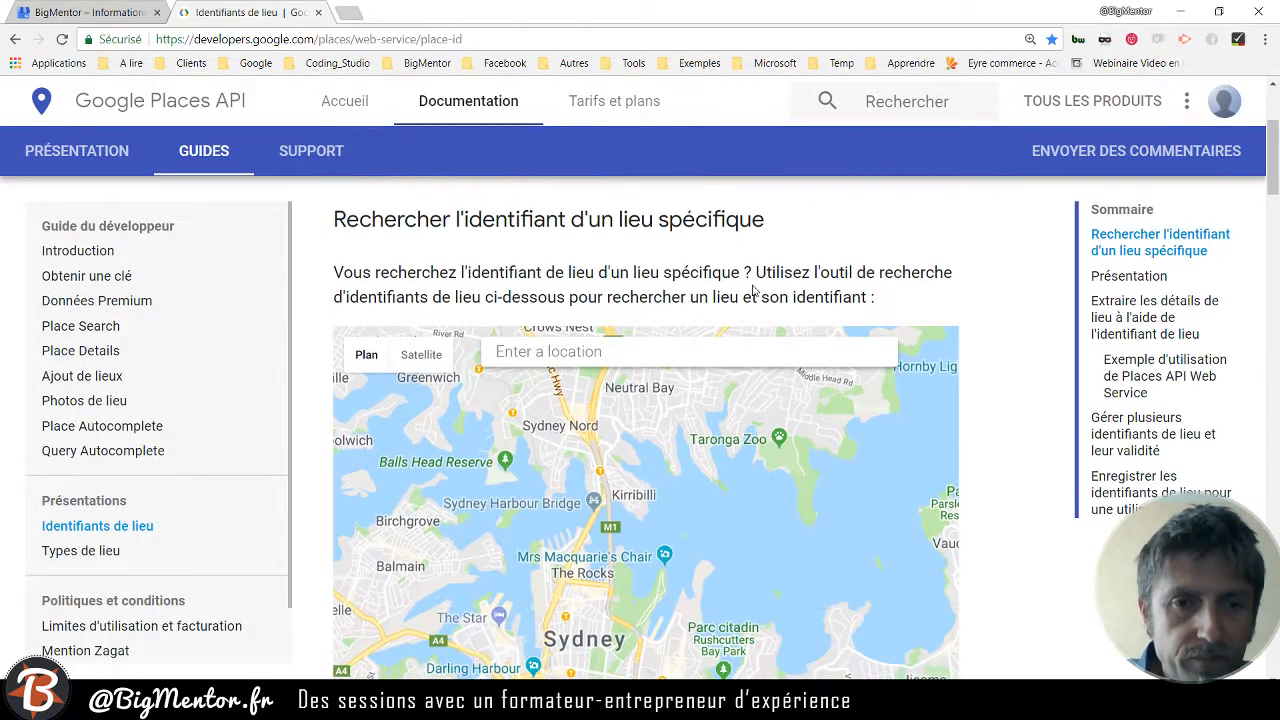
Step: Search the place ID finder for "bigmentor" and choose the suggested BigMentor place in Le Barp, France
click(631, 351)
text(big)
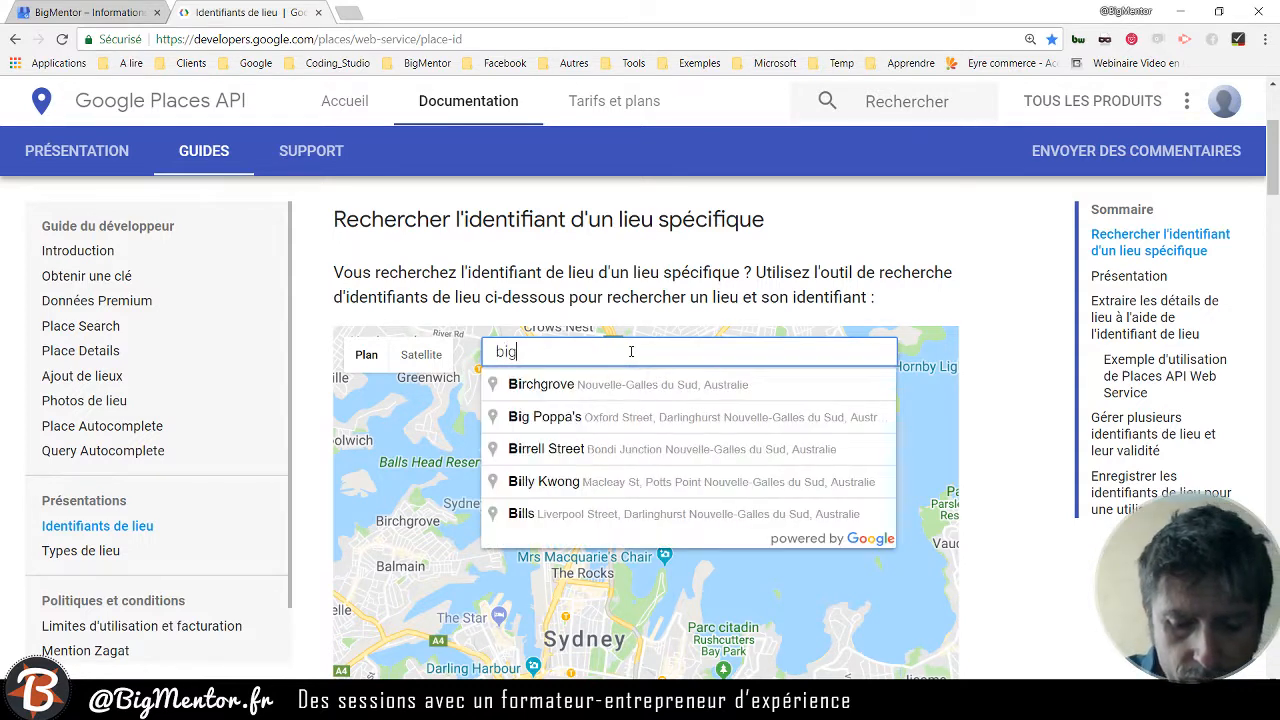
text(mentor)
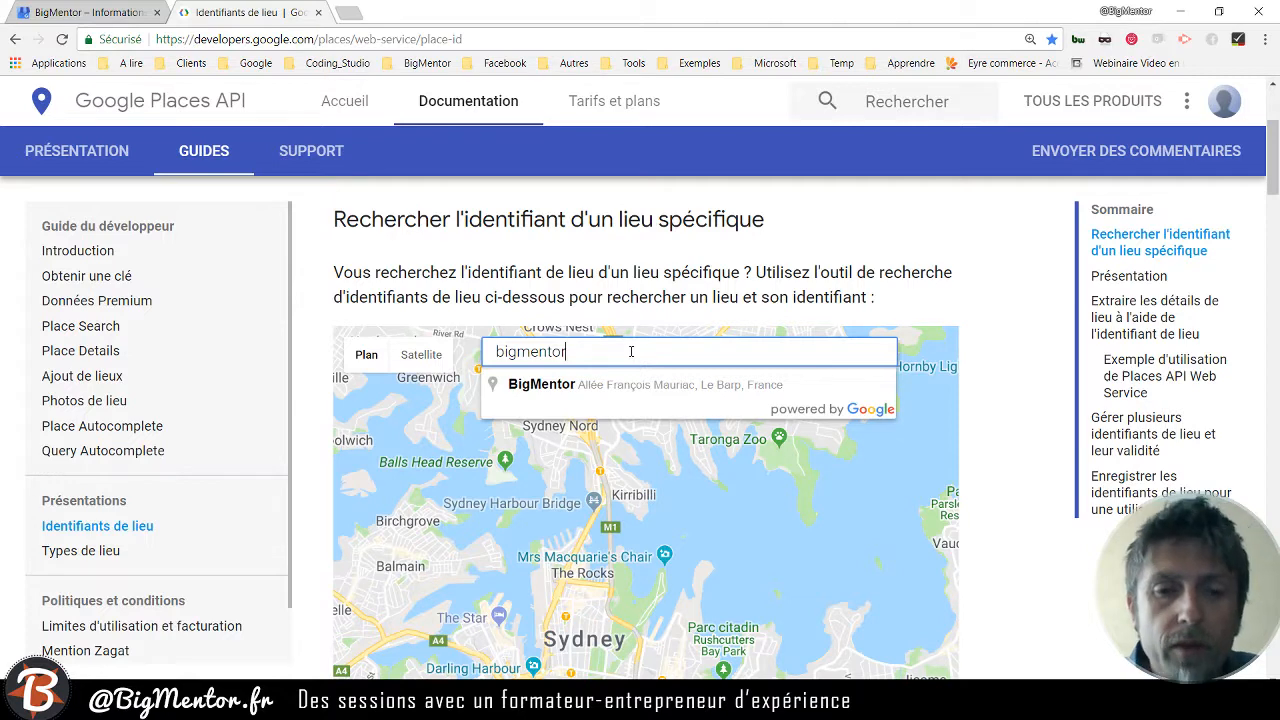
click(530, 388)
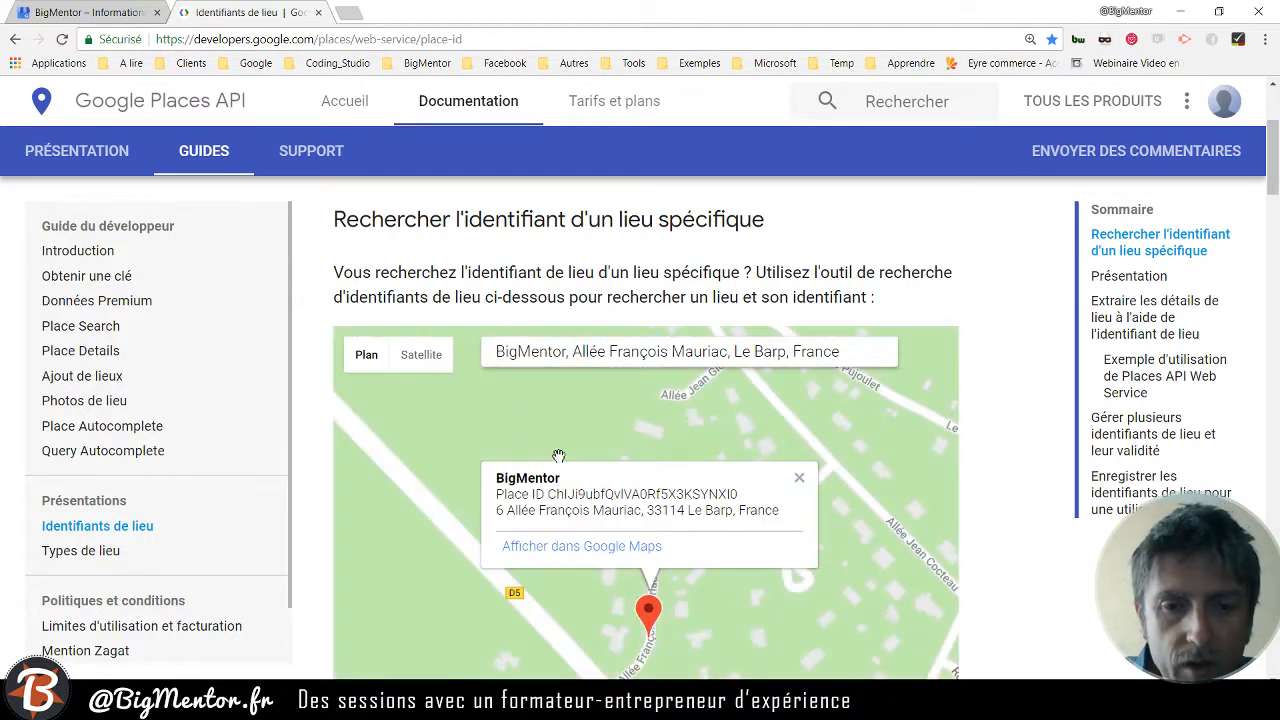
Step: Copy BigMentor's Place ID from the map's info window and paste it into the empty document in Notepad++
drag(549, 504, 753, 494)
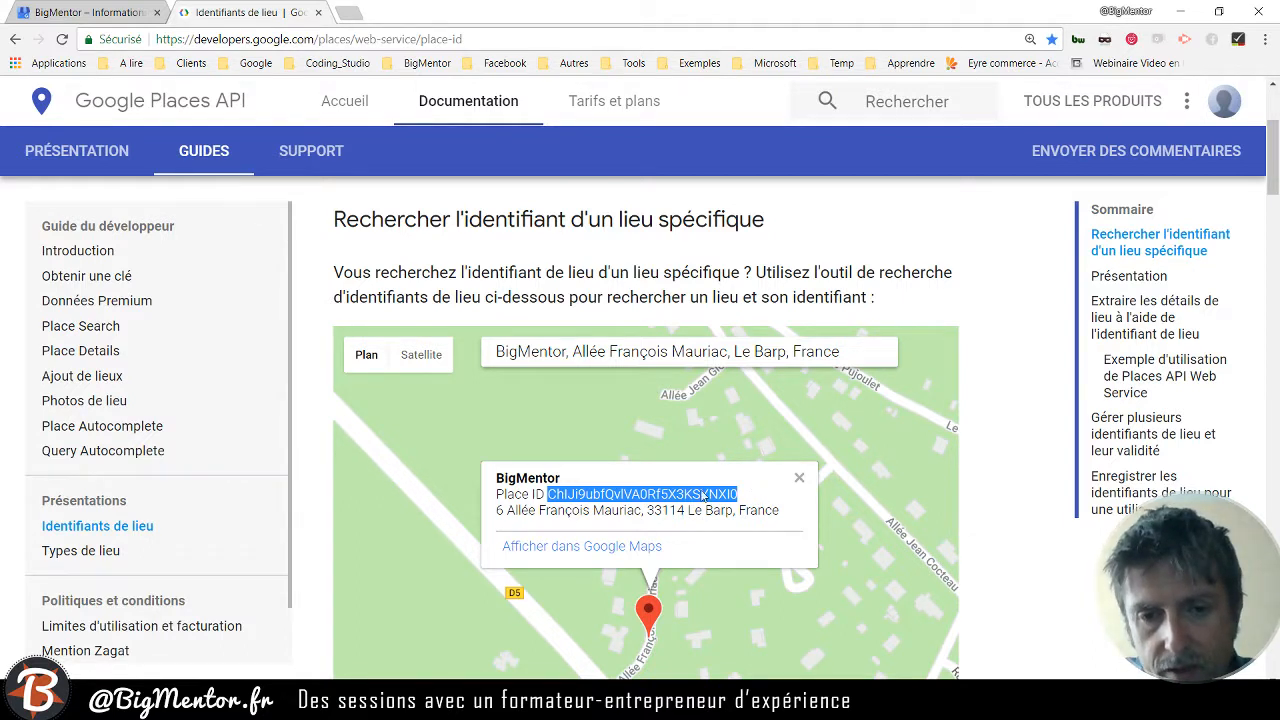
right_click(705, 495)
click(748, 506)
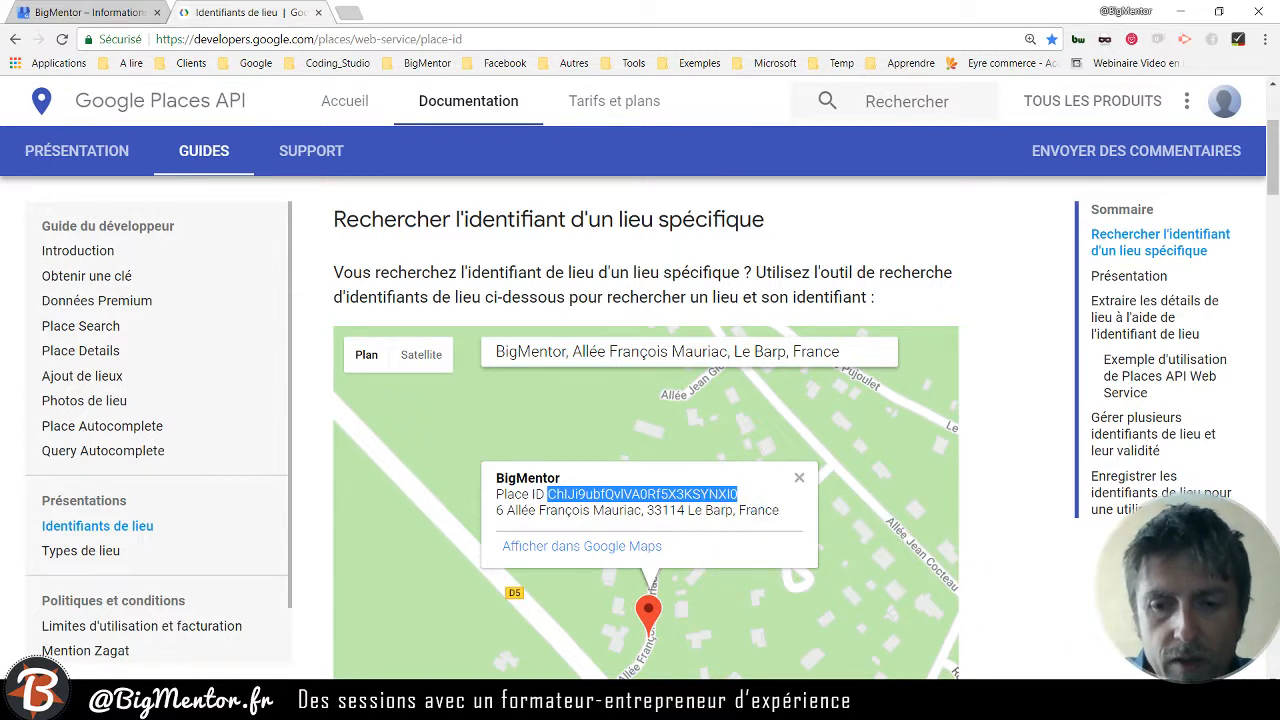
key(alt+Tab)
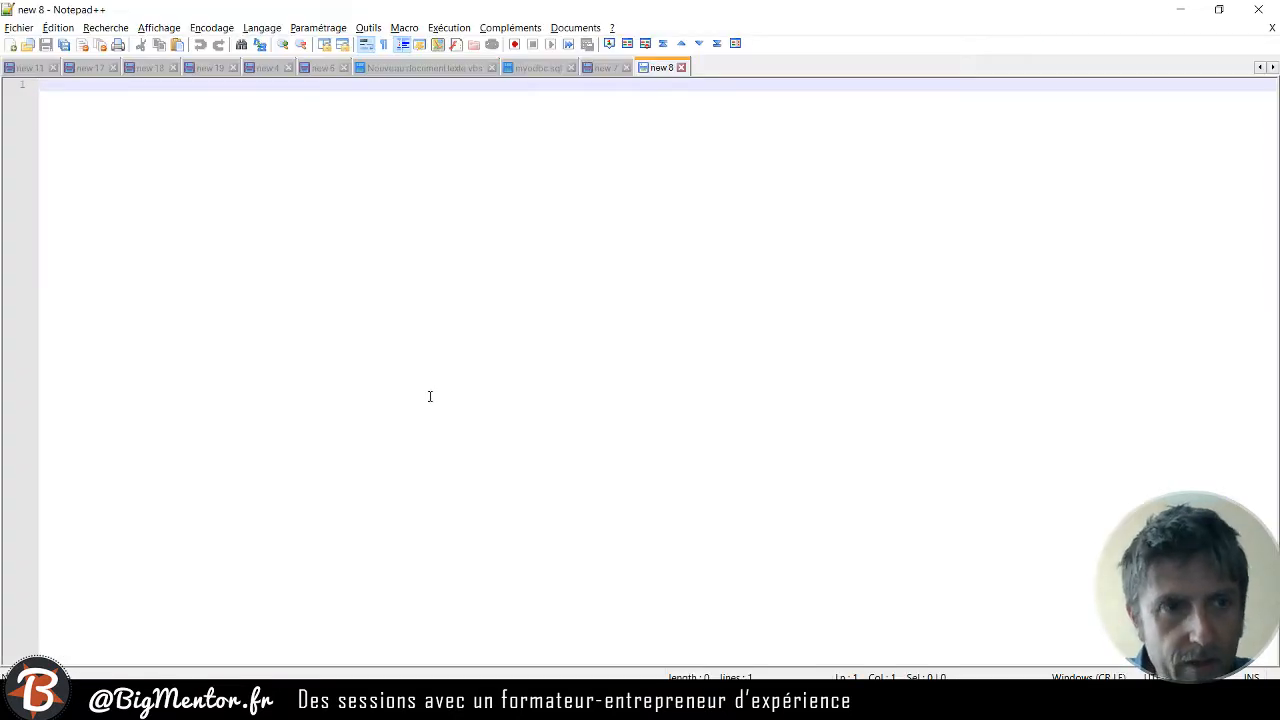
key(ctrl+v)
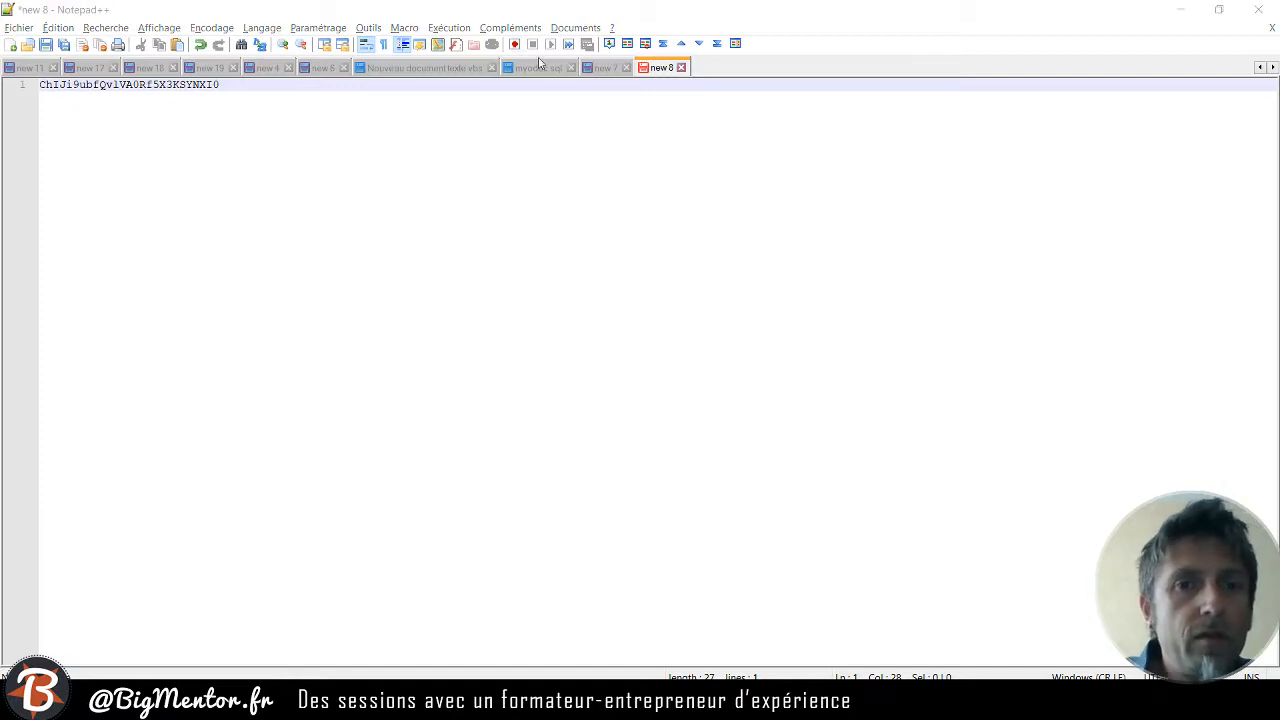
click(555, 158)
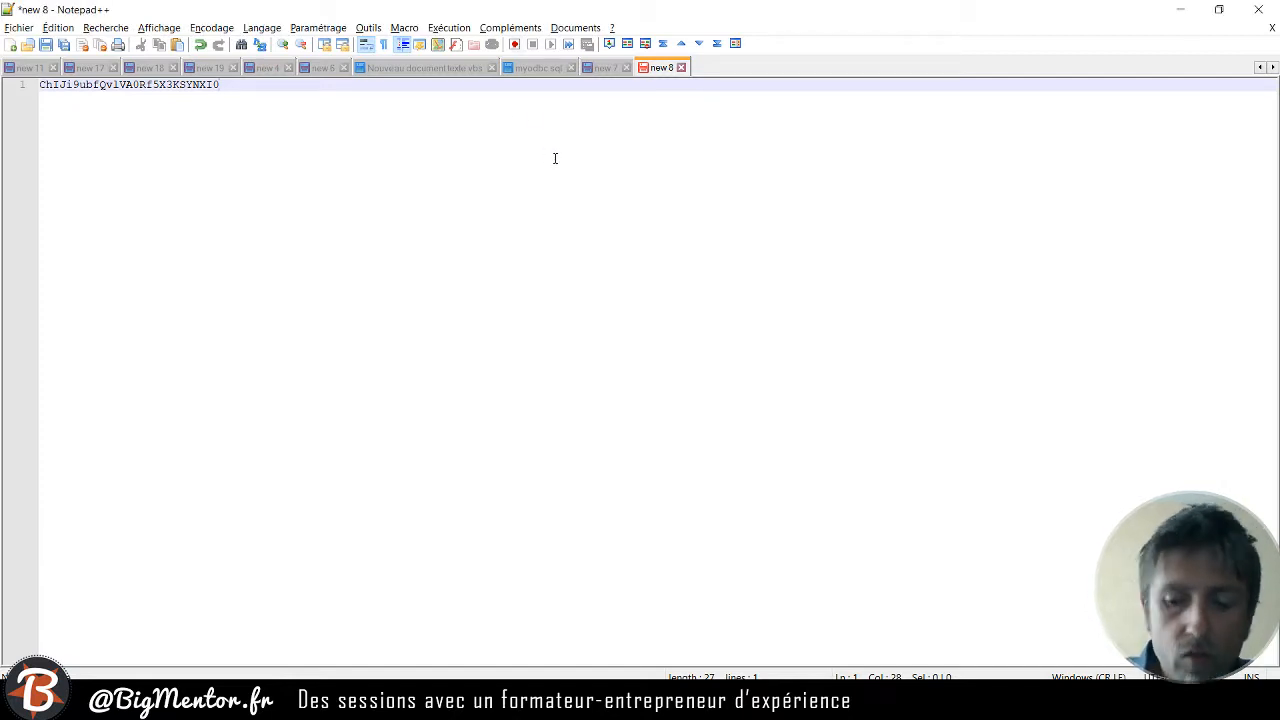
key(Home)
key(Return)
key(Up)
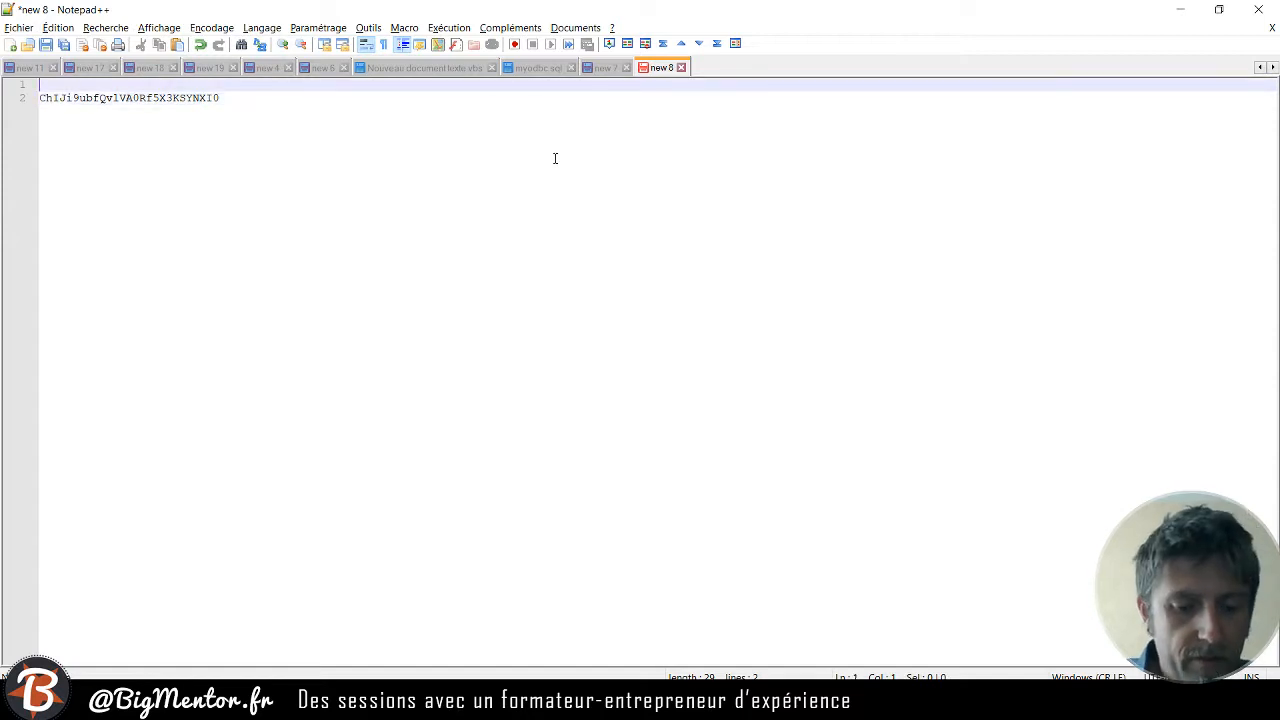
key(ctrl+v)
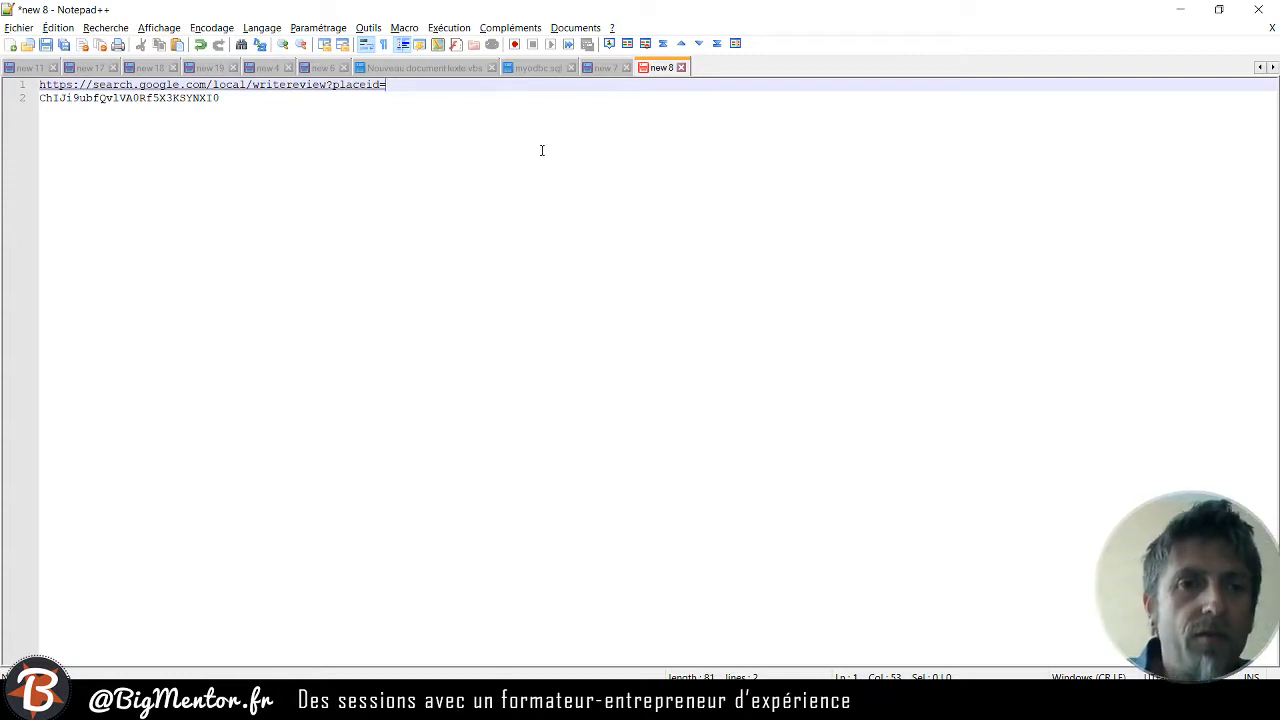
Step: Join the Place ID line directly onto the end of the review address to form one complete link
click(501, 97)
key(Home)
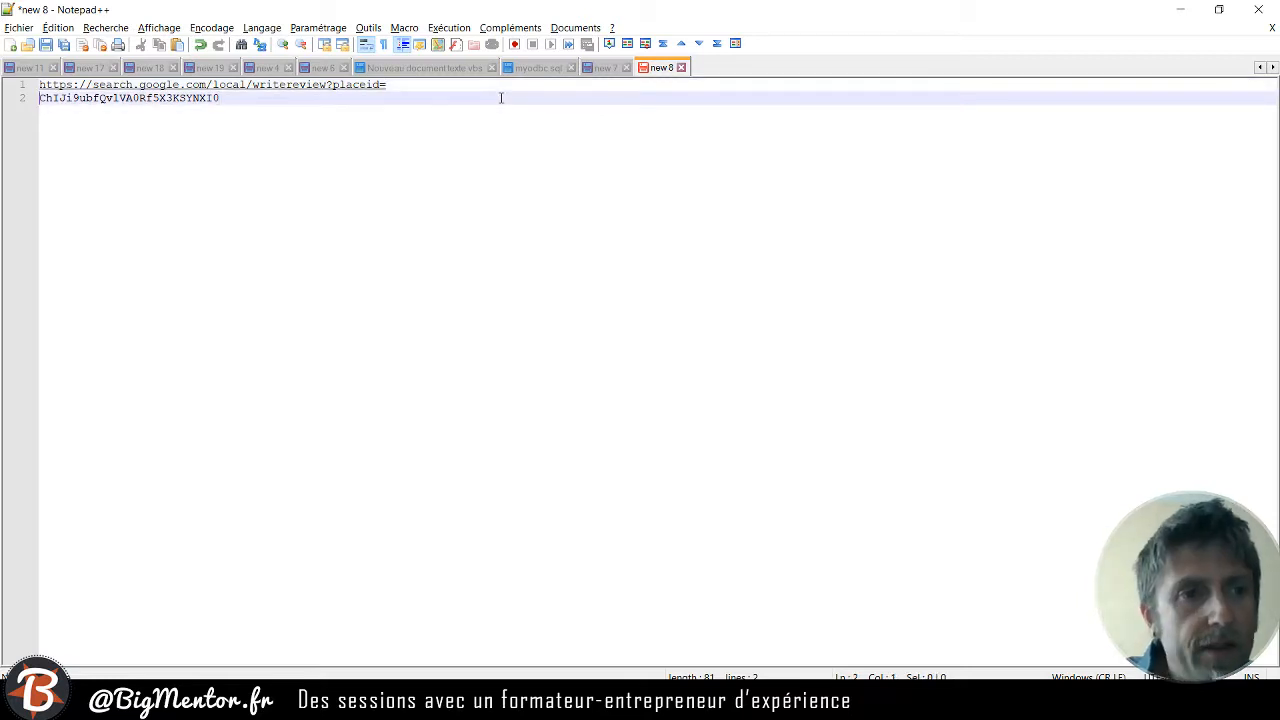
key(BackSpace)
key(End)
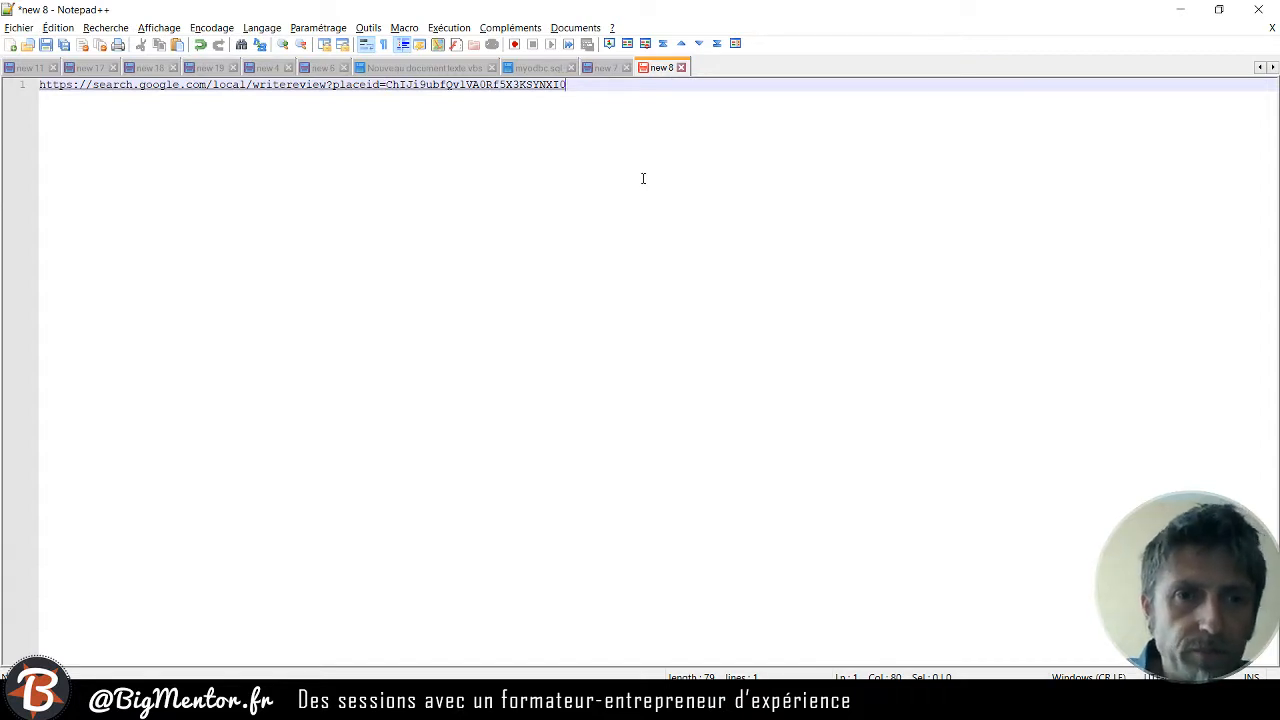
Step: Copy the complete review link, switch back to Chrome and open the bookmarked Google URL Shortener in a new tab
key(shift+Home)
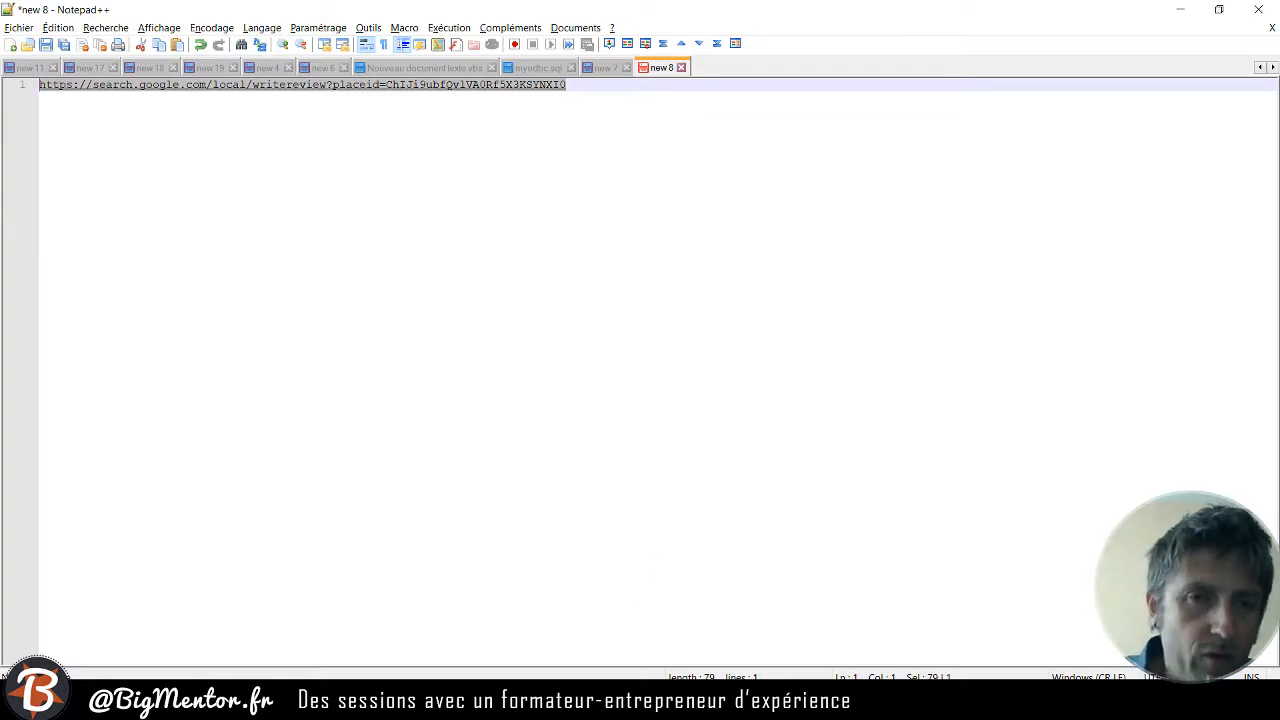
mouse_move(465, 700)
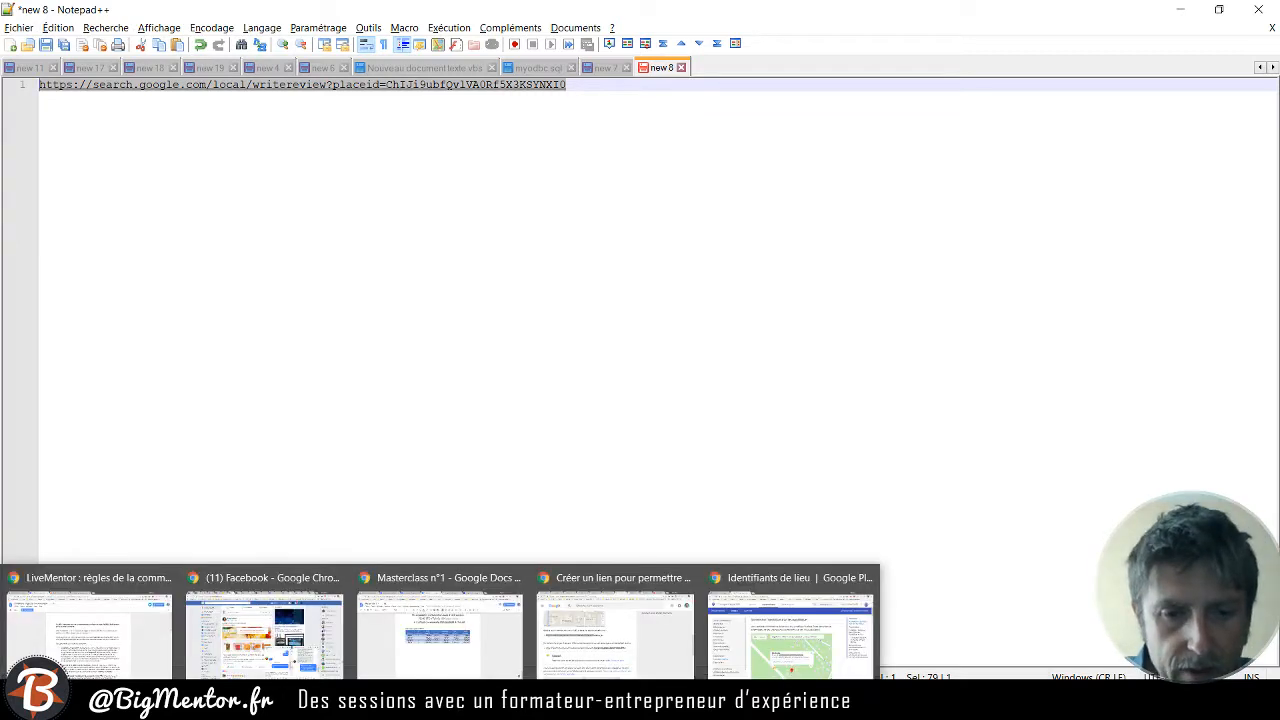
click(755, 633)
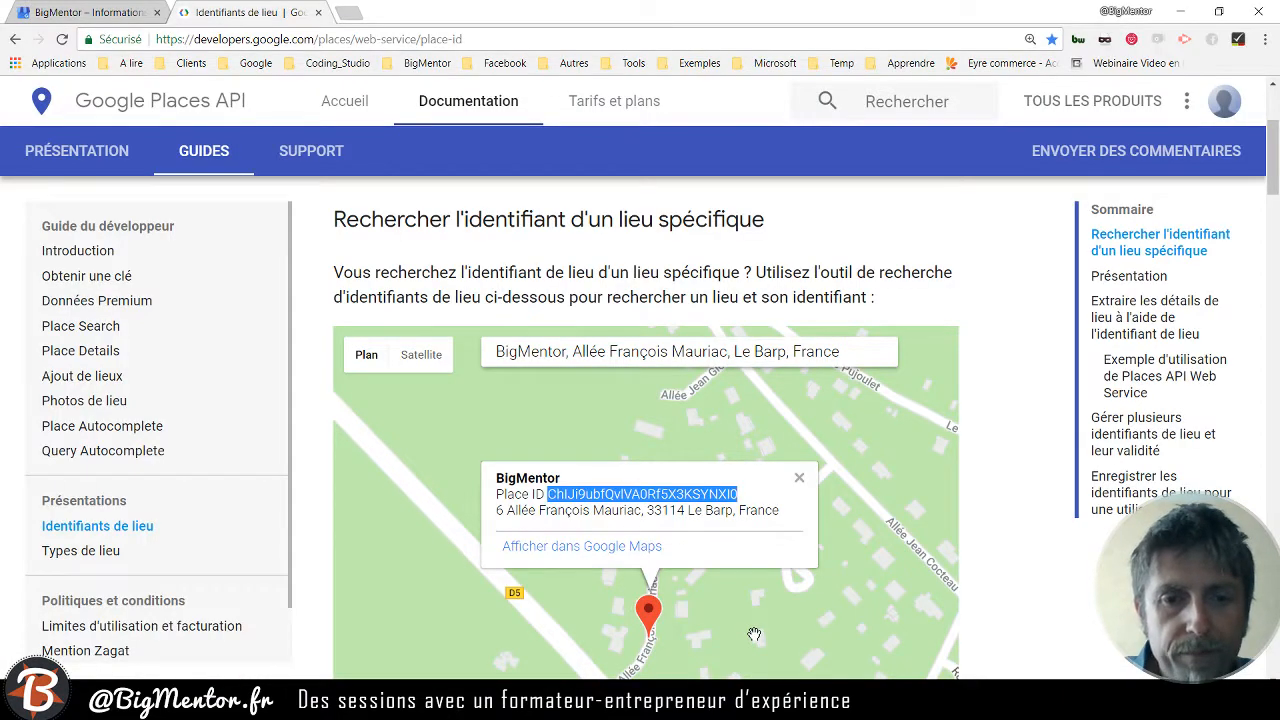
click(351, 13)
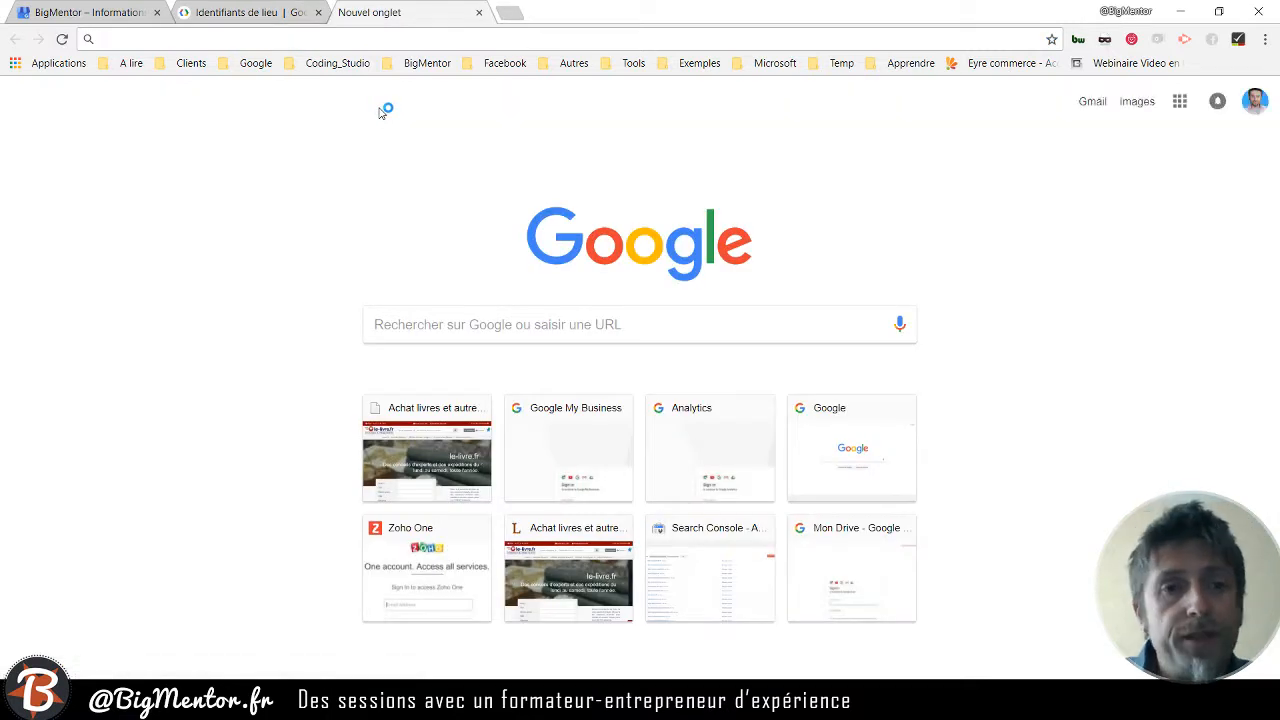
click(250, 67)
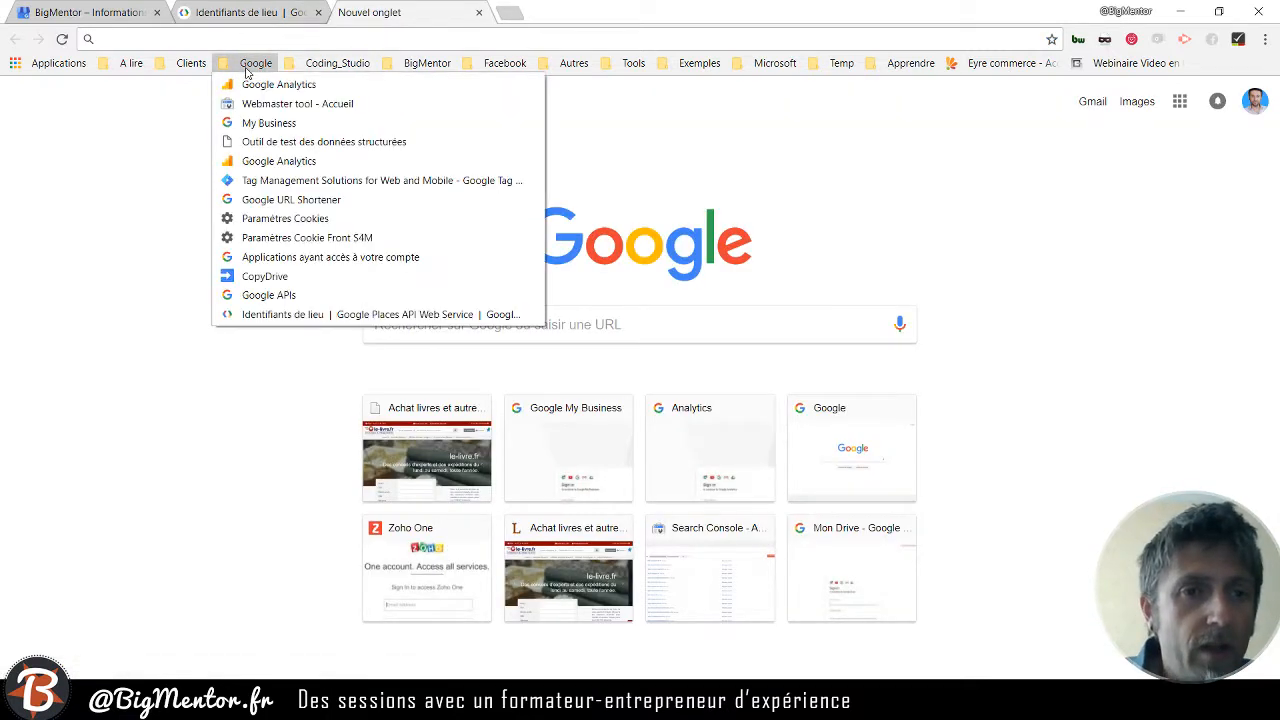
click(305, 201)
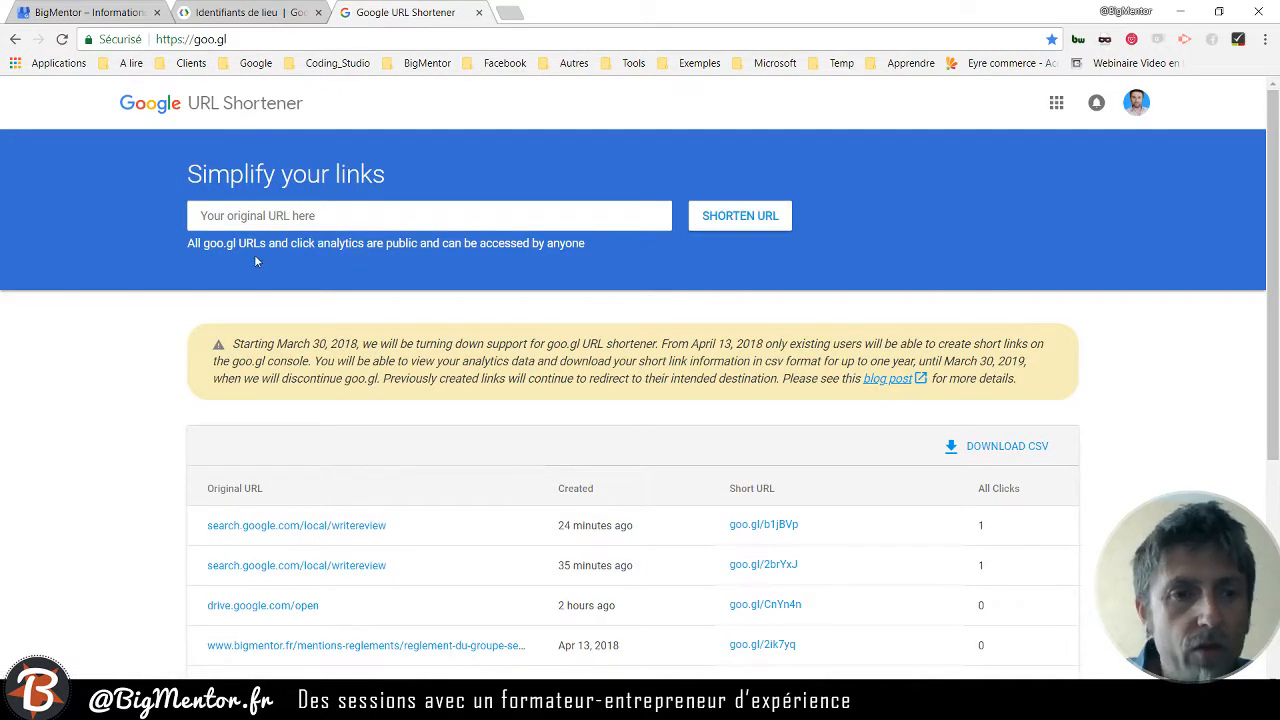
Step: Shorten the copied review link and copy the resulting goo.gl short URL
click(280, 216)
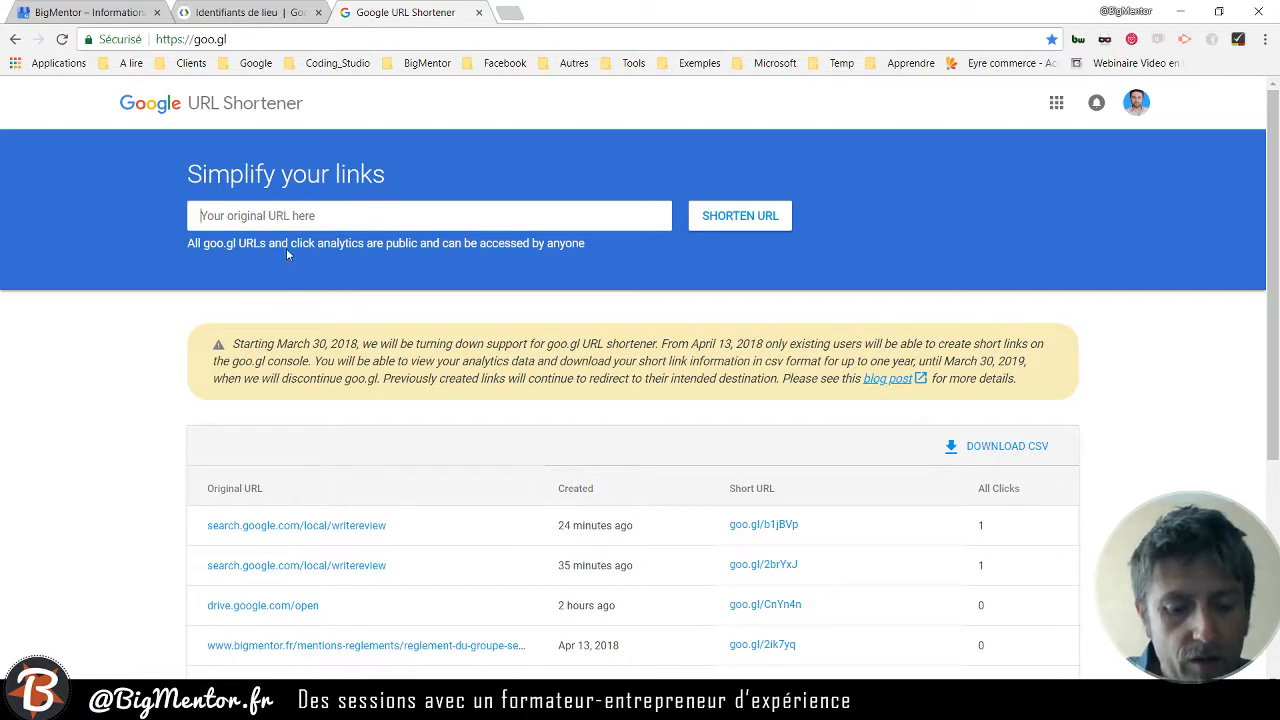
key(ctrl+v)
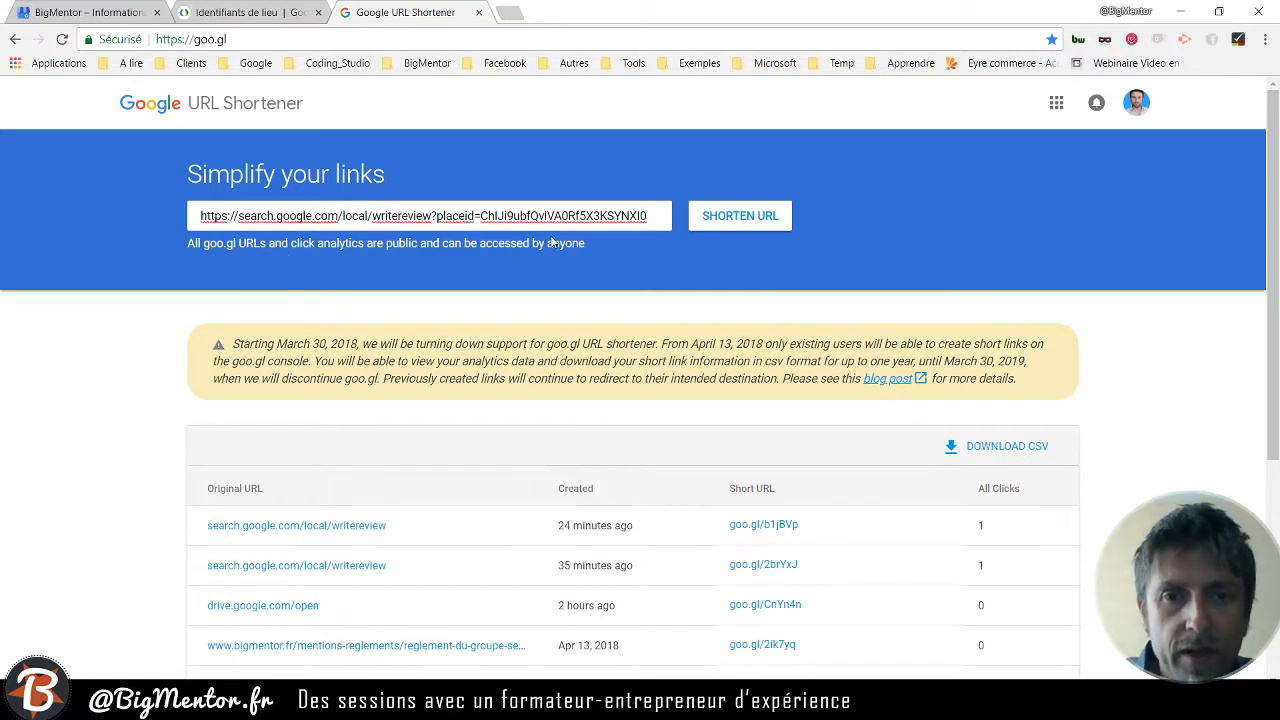
click(737, 228)
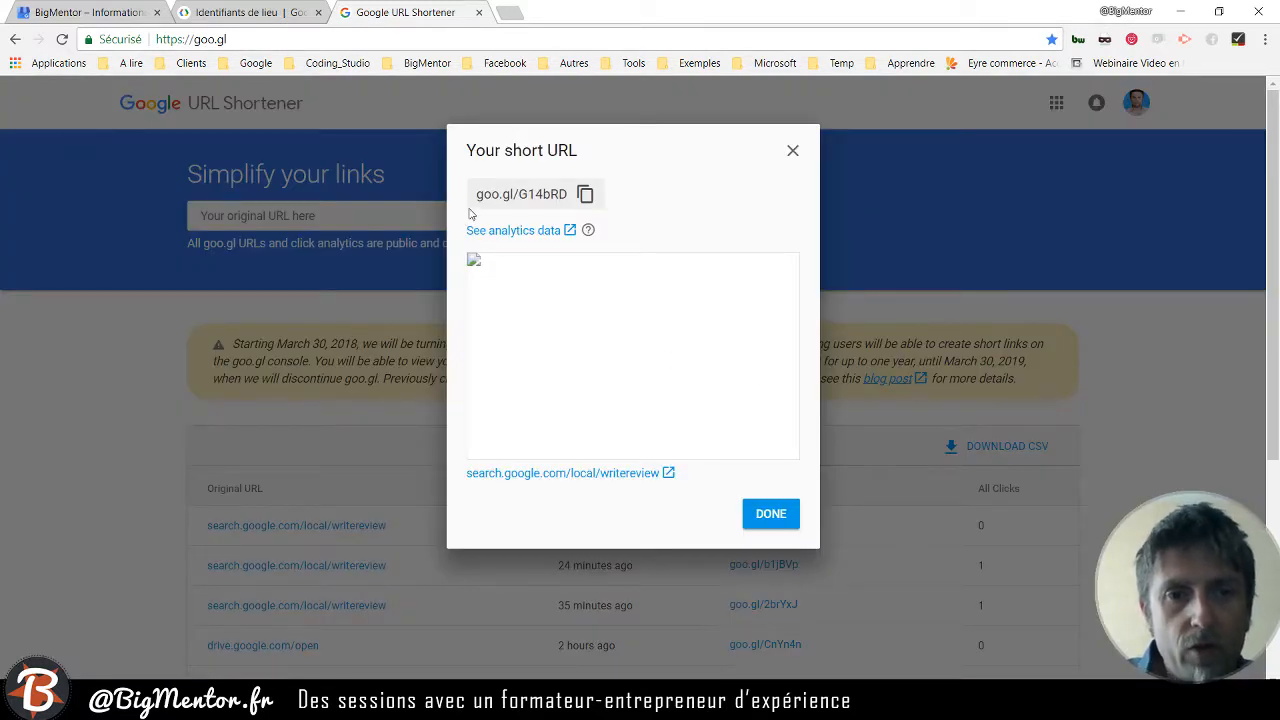
click(586, 199)
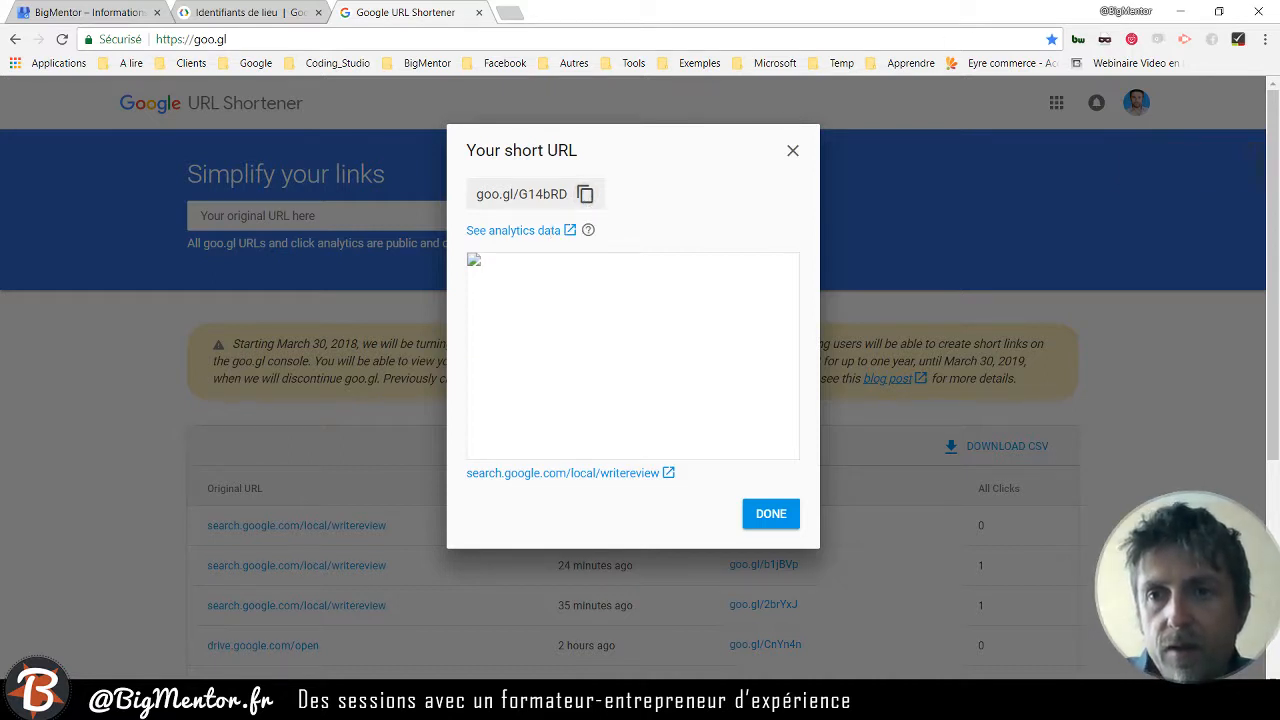
Step: Open a guest browser window and load the copied short URL in it to test the review link
click(1120, 12)
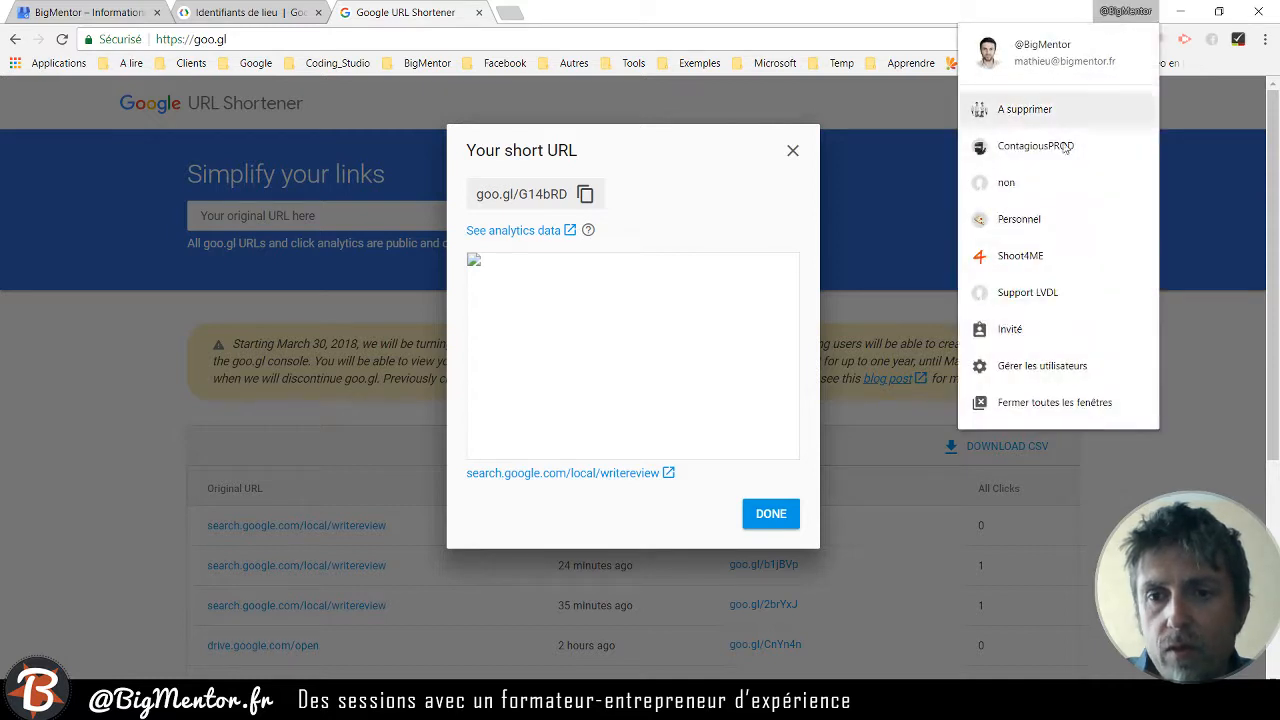
click(1055, 330)
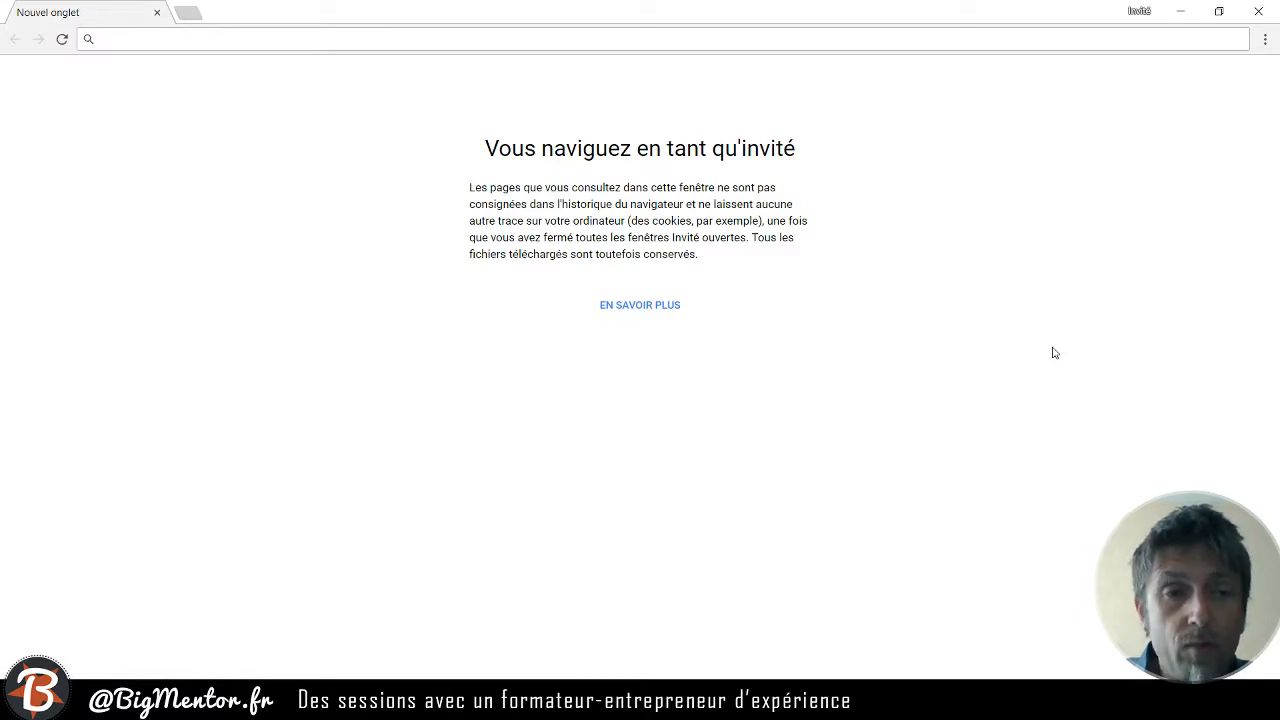
key(ctrl+v)
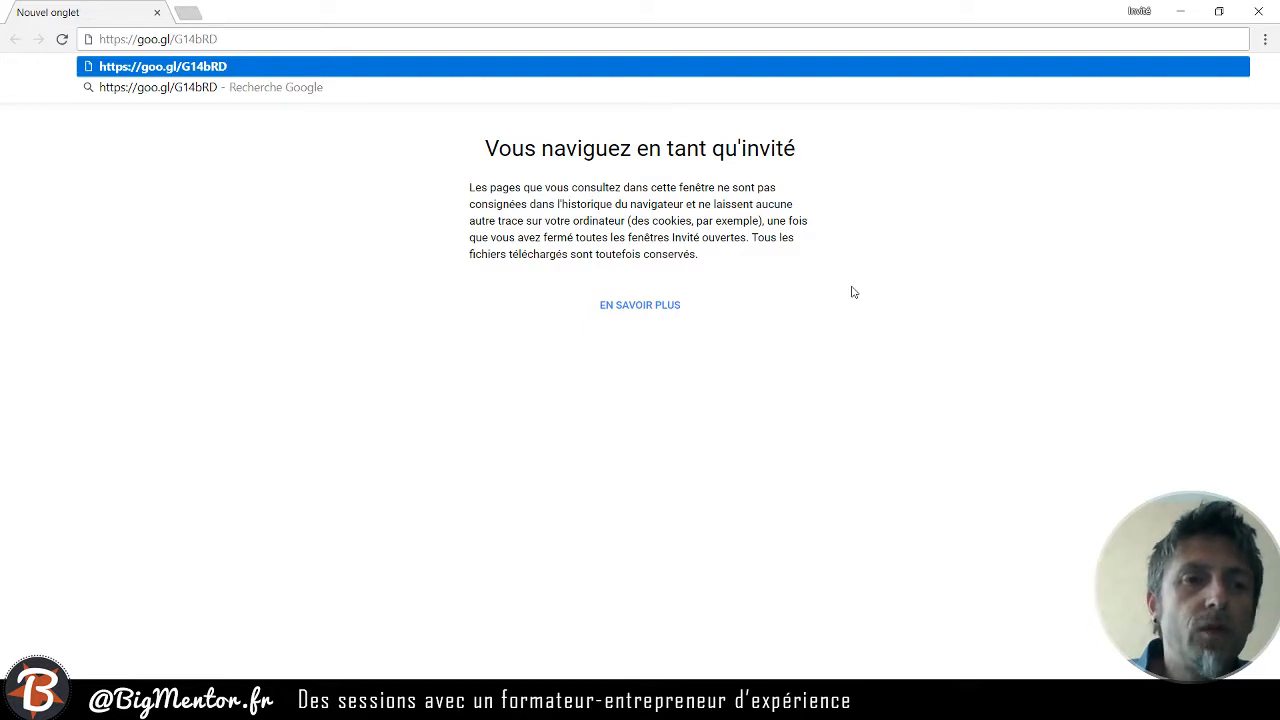
key(Return)
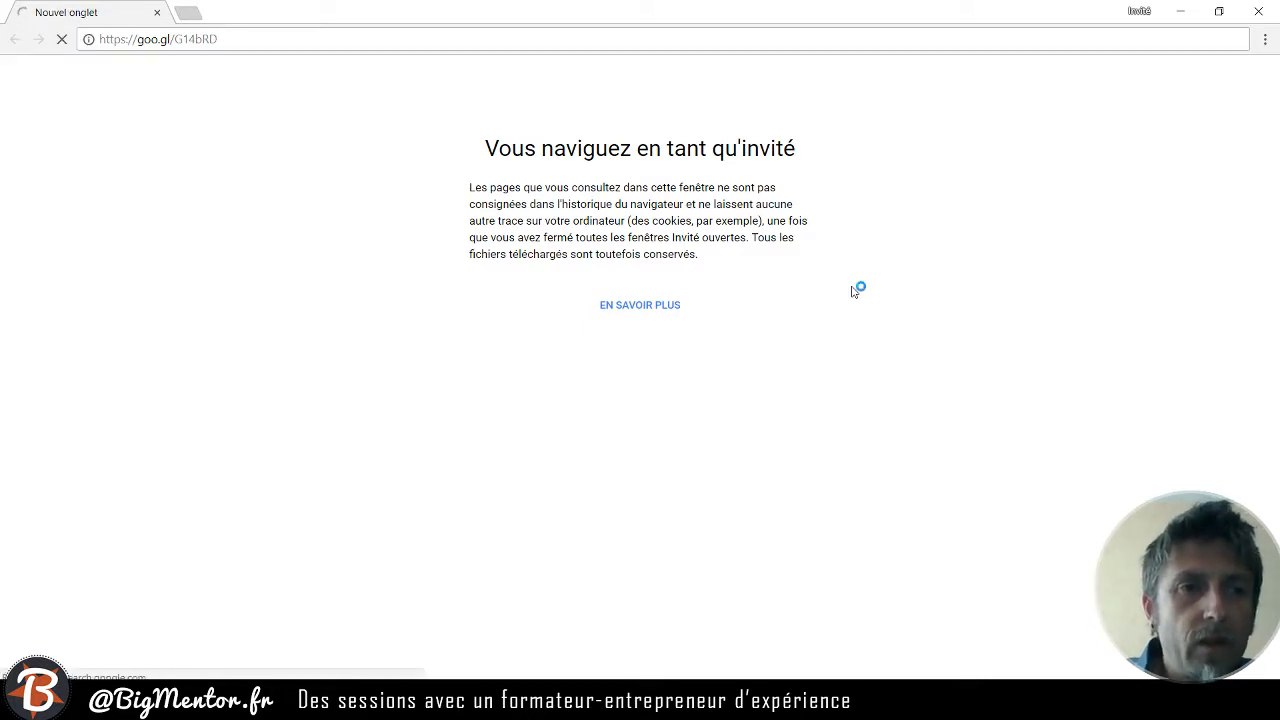